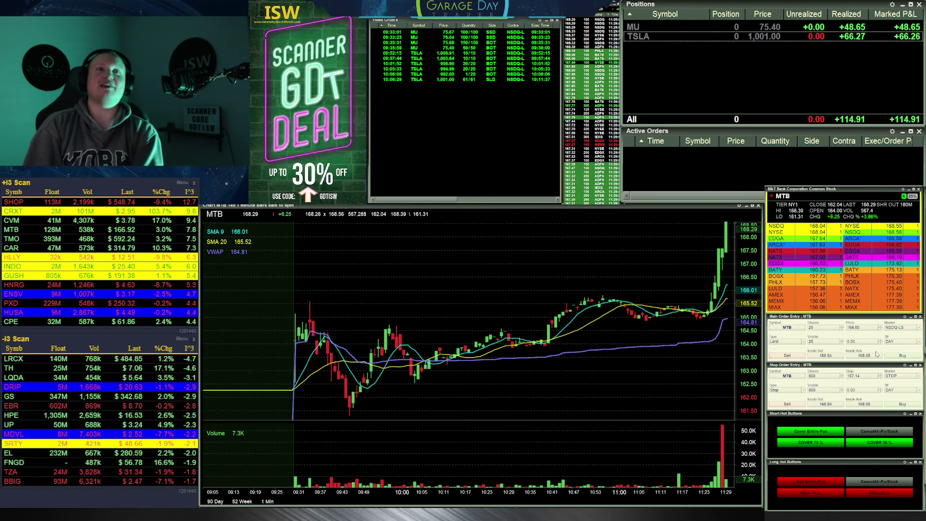
Short 25 MTB at 168.55, then send another 25-share short limit at 169.30
click(878, 353)
click(787, 355)
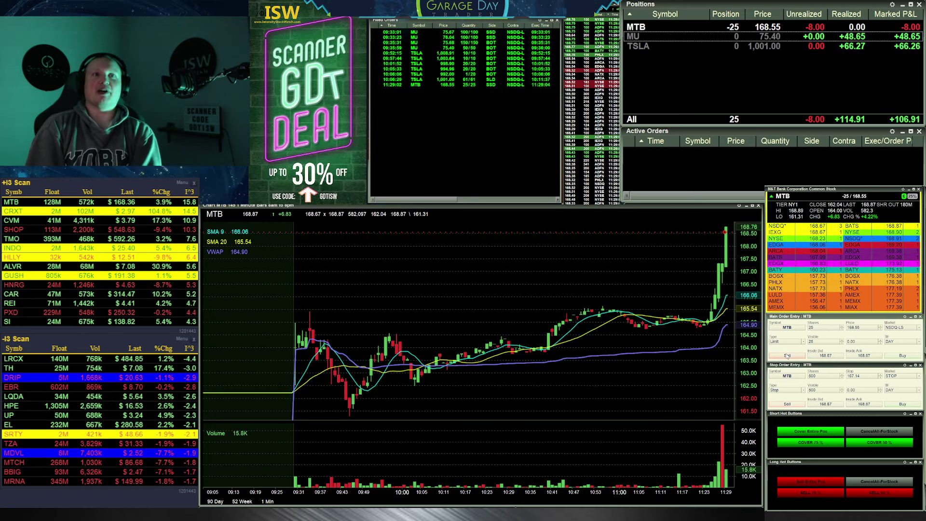
click(864, 328)
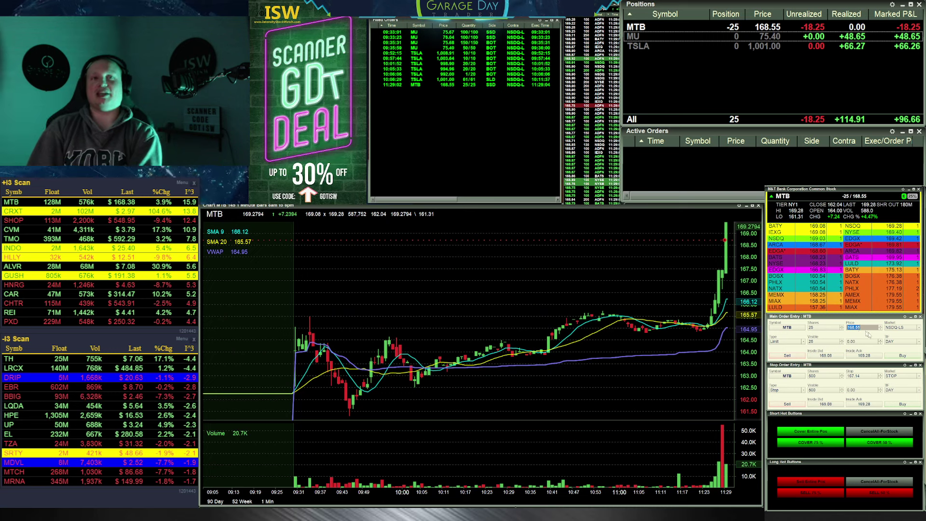
text(169.22)
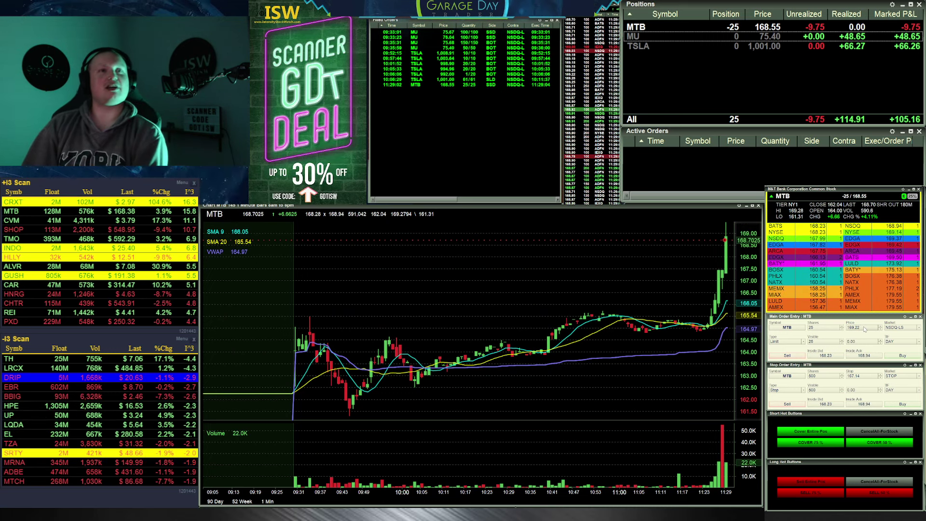
key(BackSpace)
text(5)
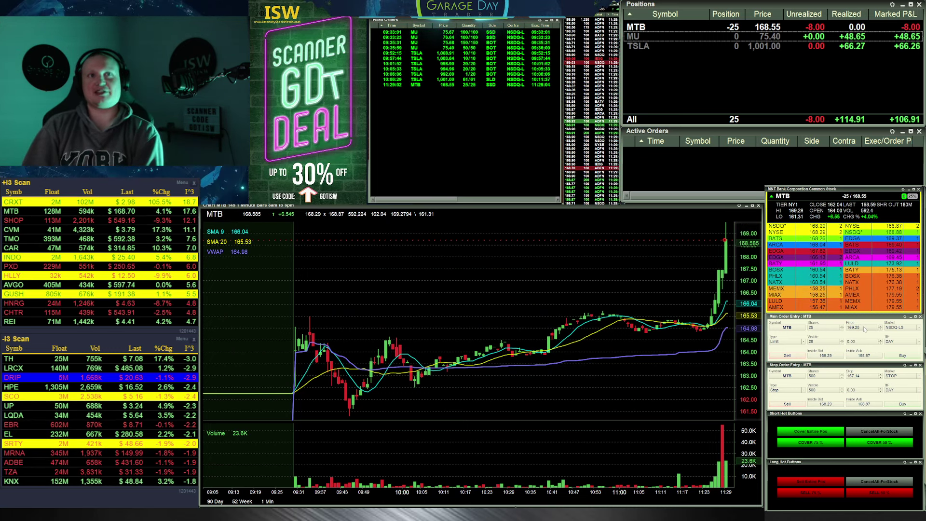
key(BackSpace)
text(7)
scroll(865, 329, up, 2)
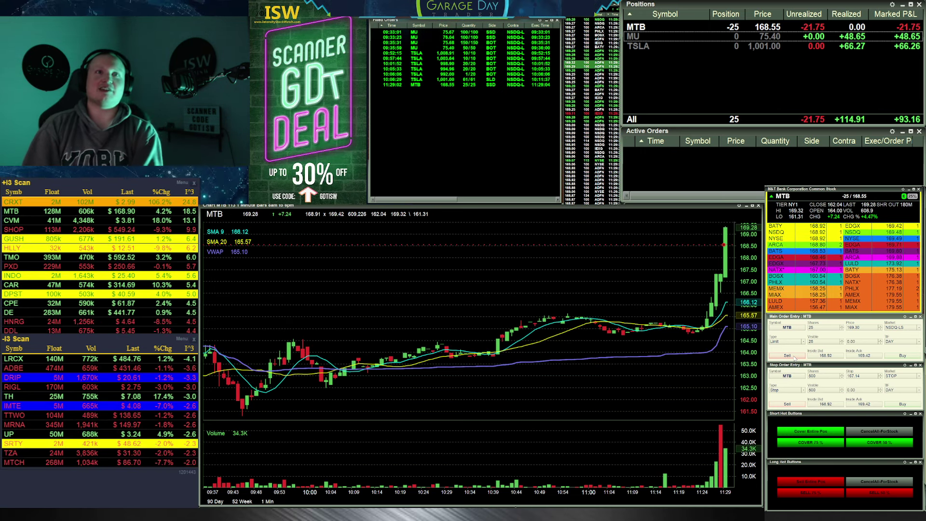
click(795, 358)
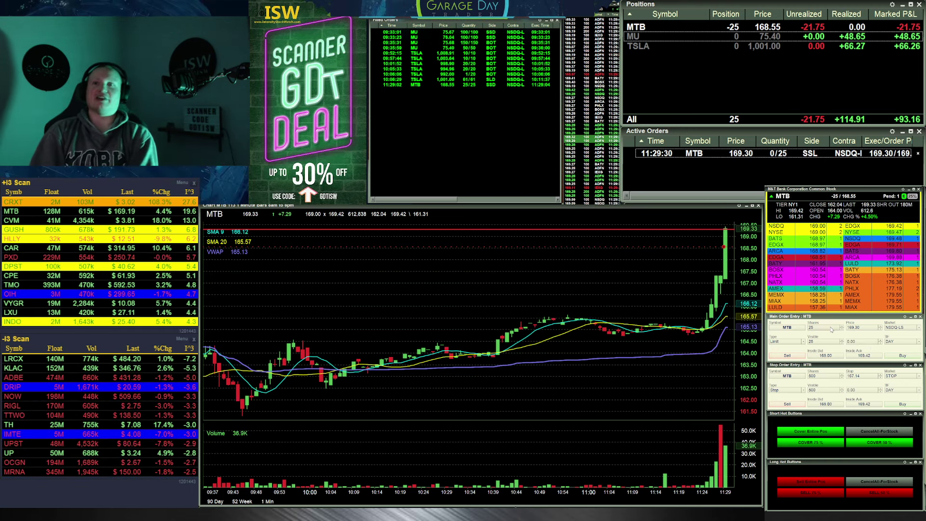
Change the quantity to 50 shares and short MTB at a 170.40 limit
double_click(831, 327)
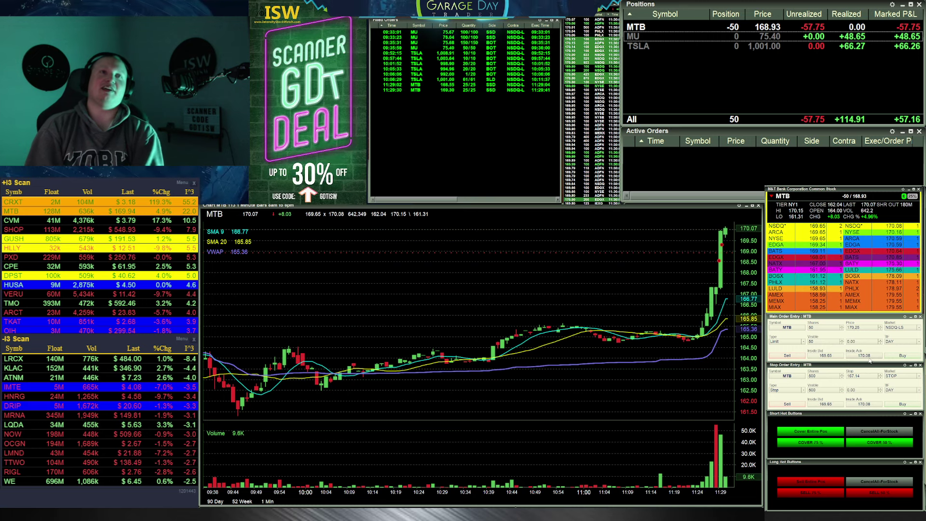
scroll(865, 328, up, 9)
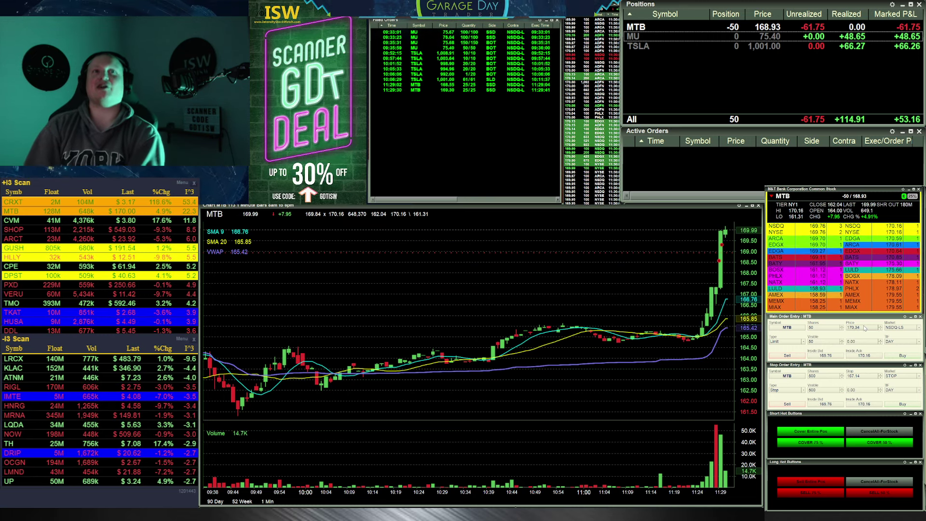
scroll(865, 328, up, 6)
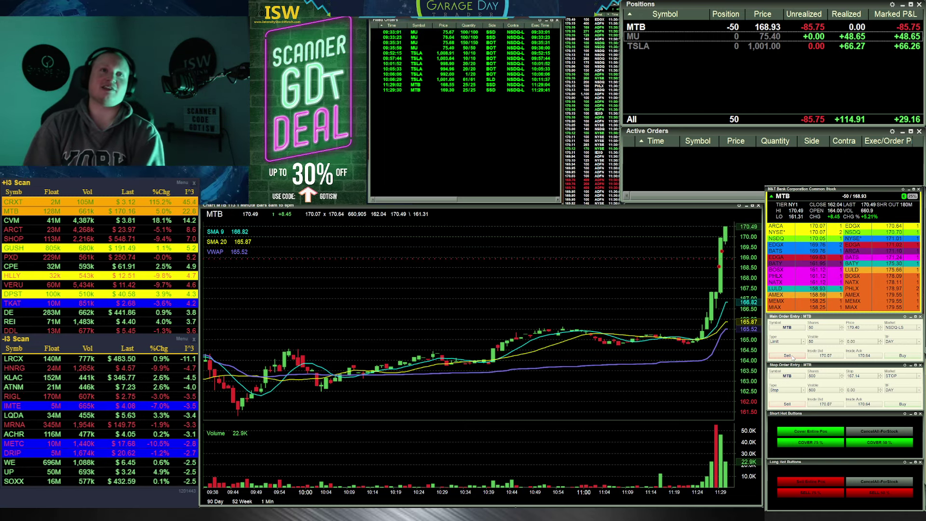
click(794, 357)
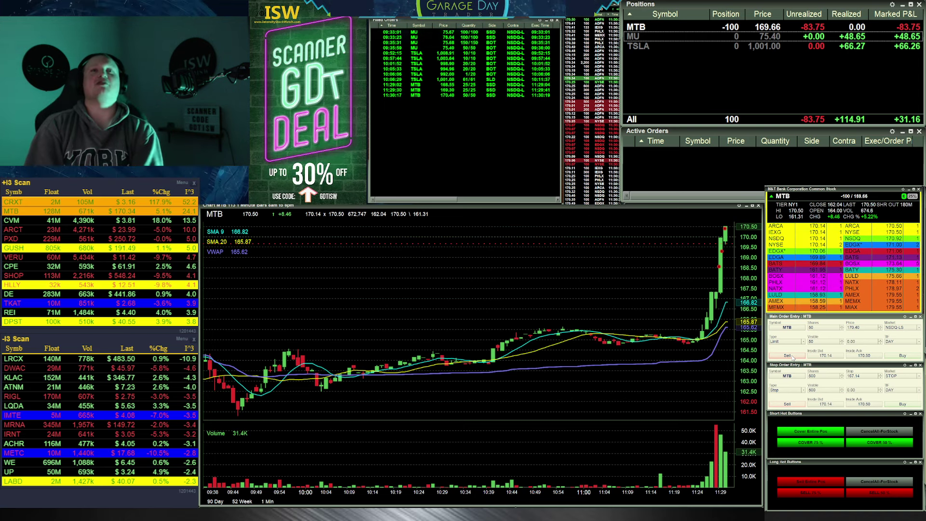
double_click(867, 326)
Short 50 more MTB shares at 171.72
text(171)
key(Tab)
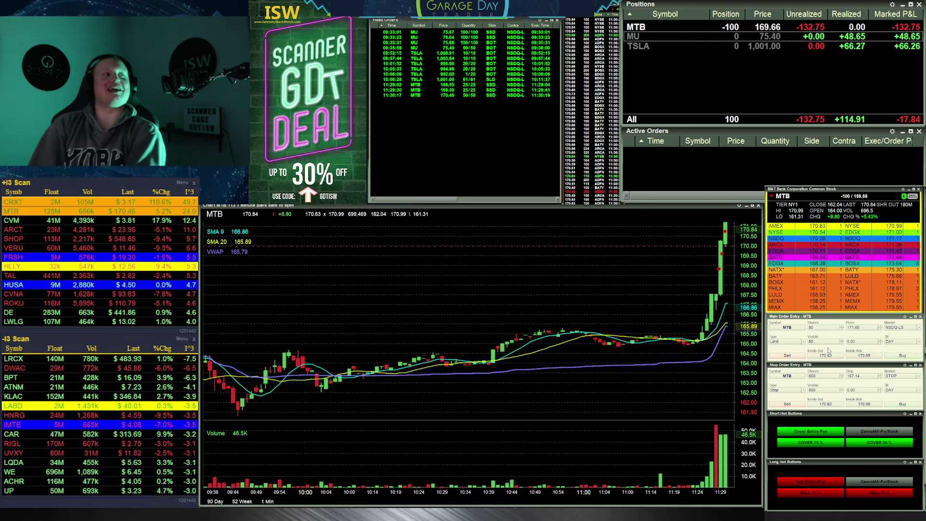
click(859, 357)
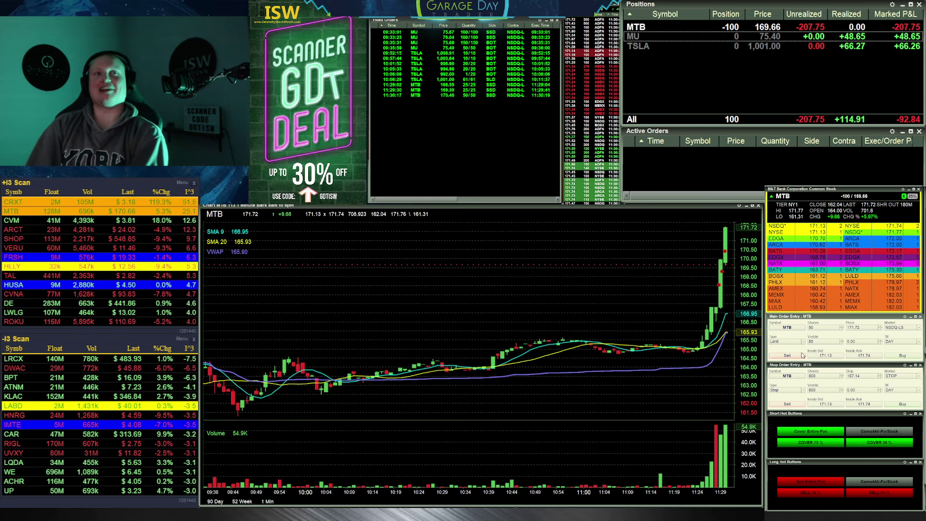
click(800, 356)
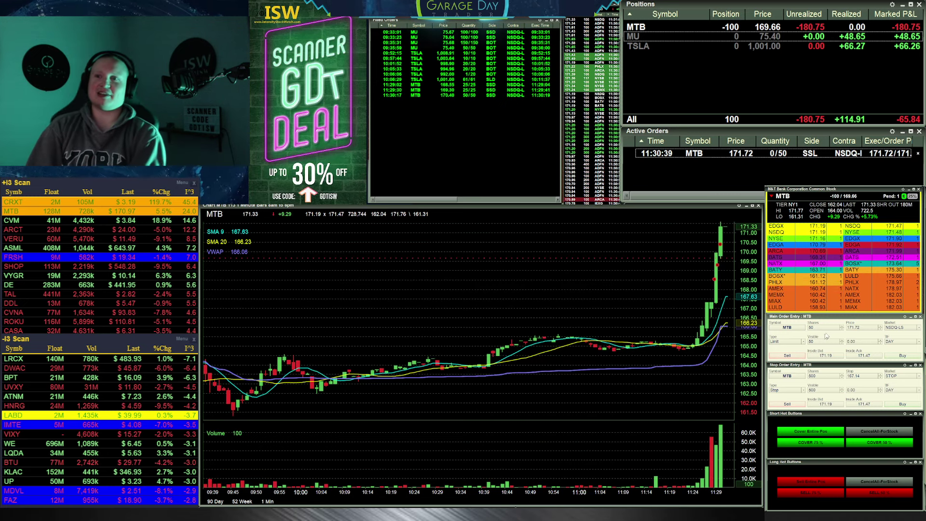
Prepare a 100-share order, typing a 172.80 price, then taking 173.19
scroll(554, 362, up, 5)
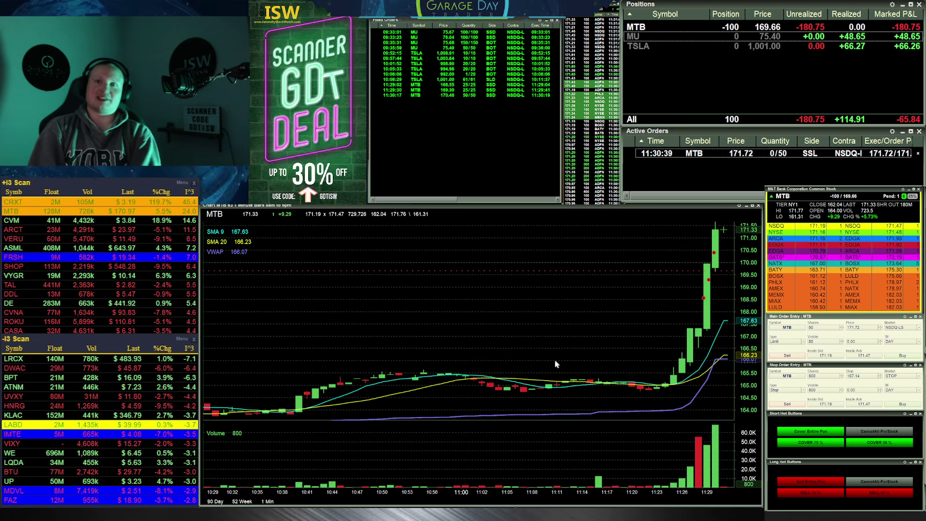
scroll(819, 328, up, 1)
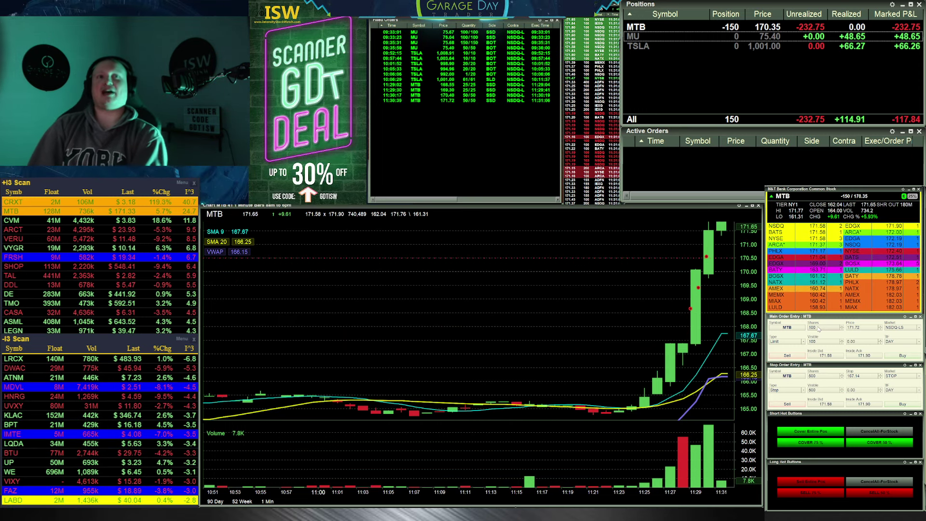
double_click(860, 327)
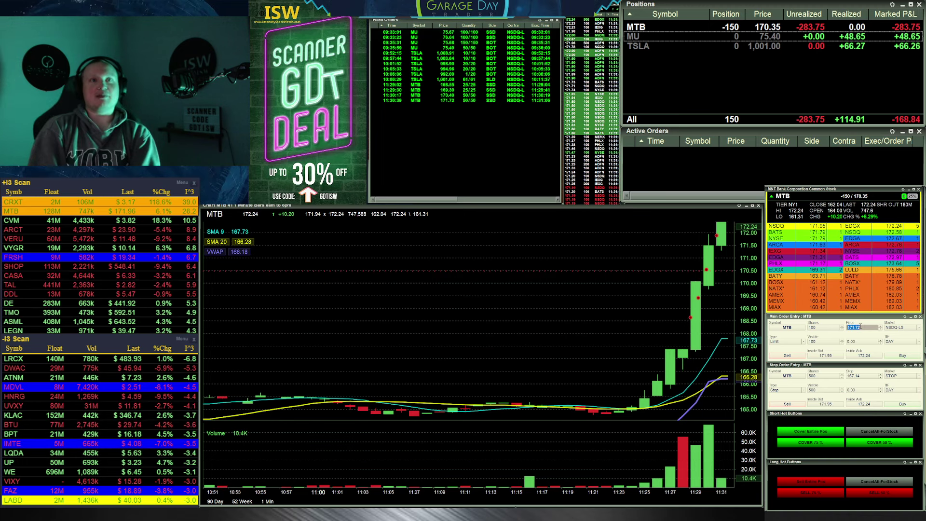
text(172.68)
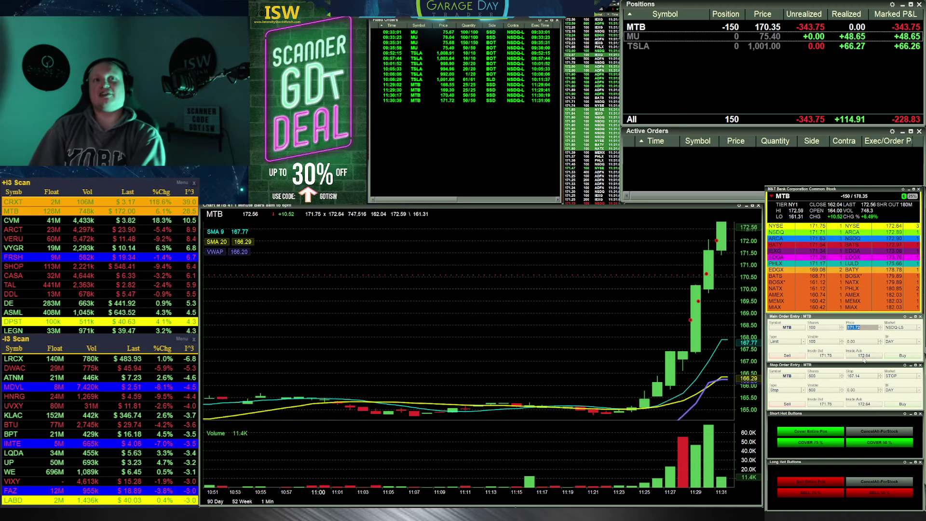
key(BackSpace)
key(BackSpace)
text(70)
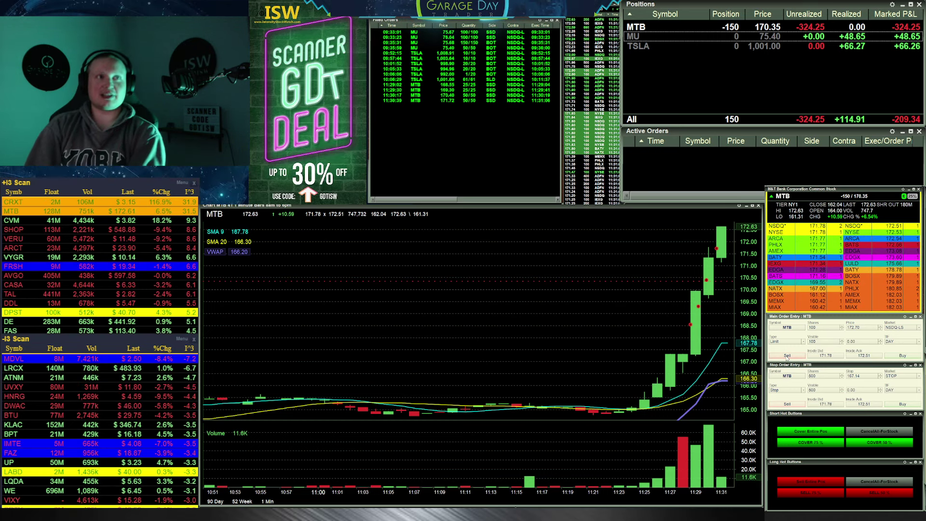
key(BackSpace)
key(BackSpace)
text(80)
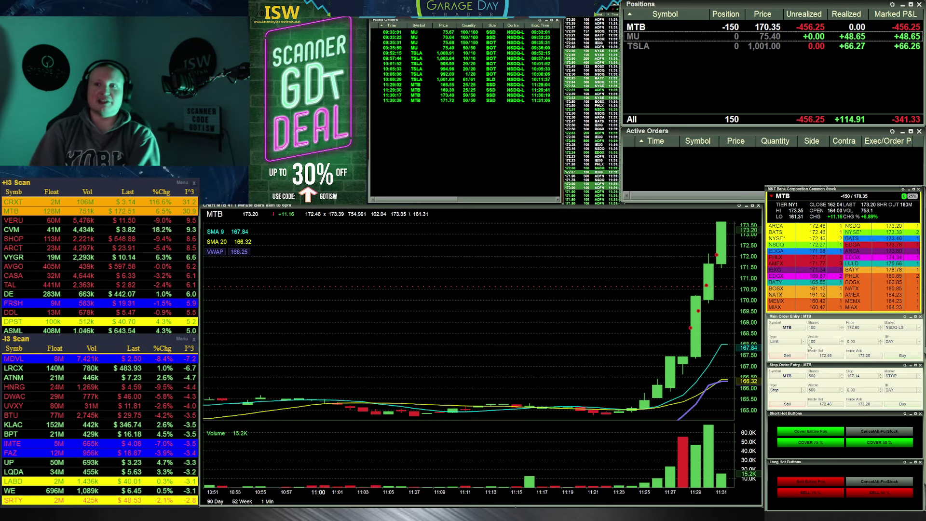
click(873, 357)
Short 100 MTB at 173.19, then reprice from the ask to about 174.40 and short 100 more
click(796, 358)
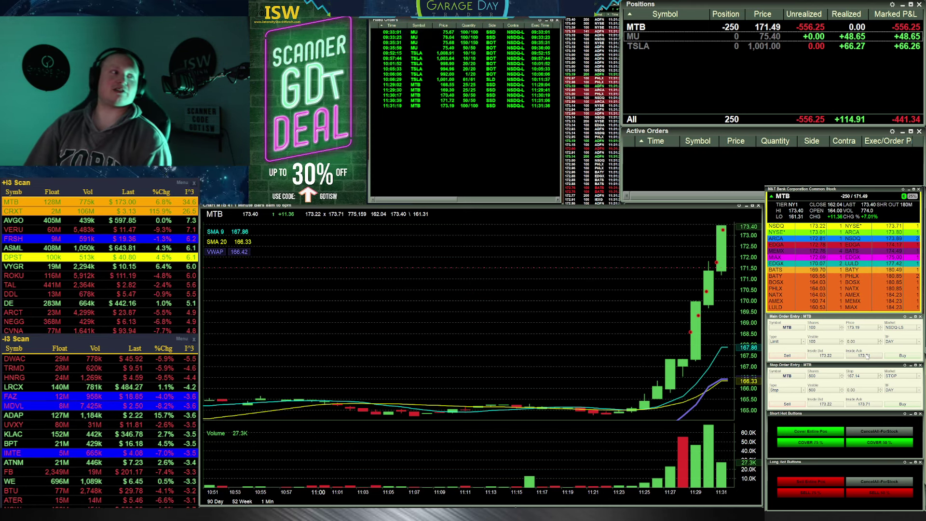
click(864, 355)
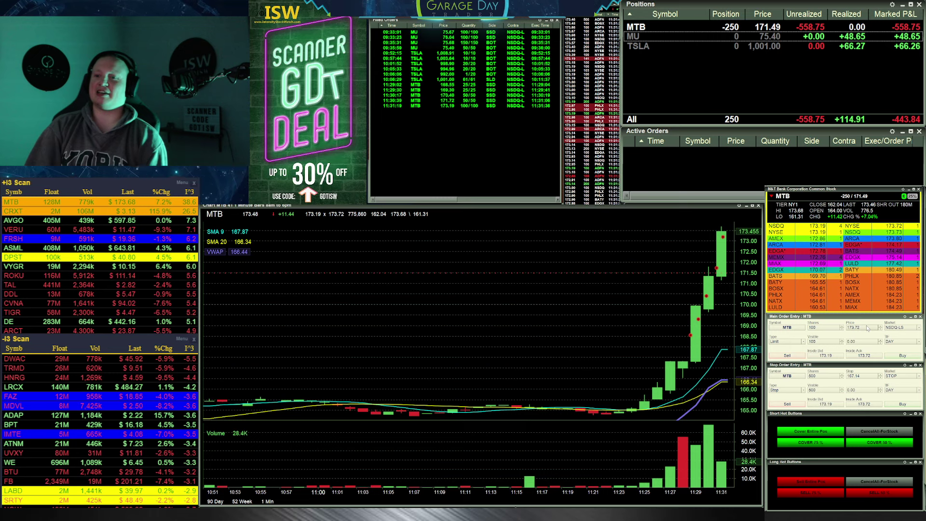
scroll(868, 329, up, 14)
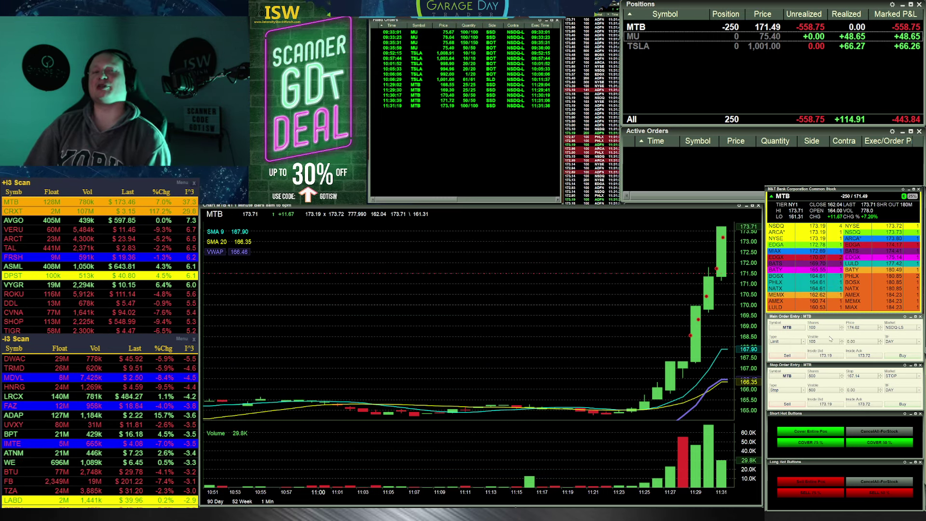
scroll(862, 332, up, 20)
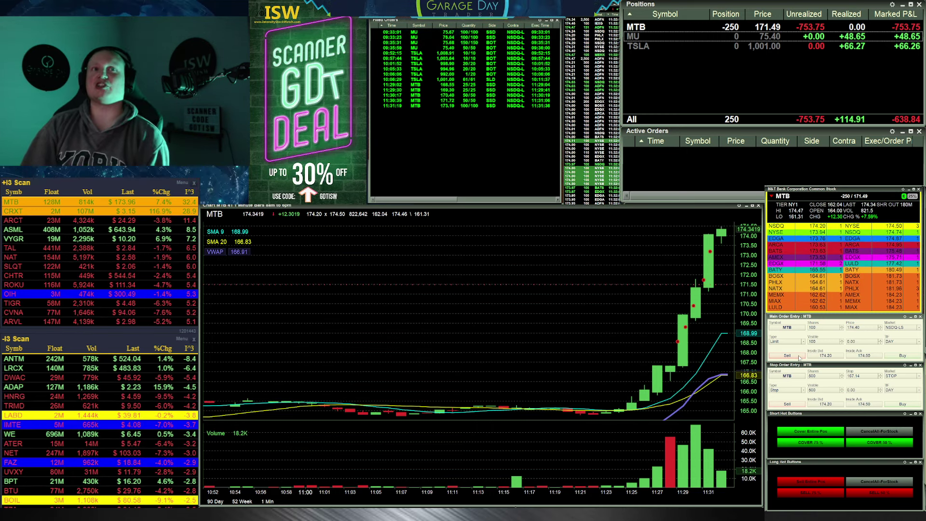
click(799, 358)
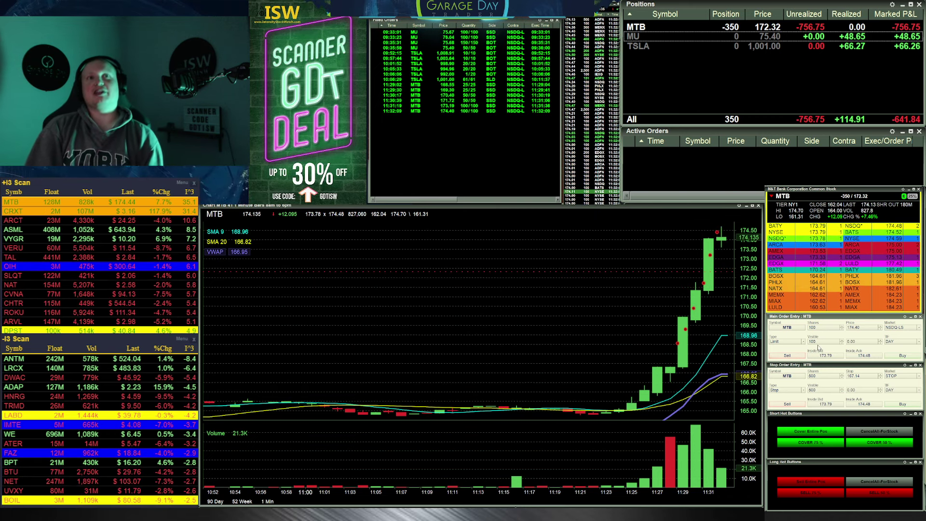
Reprice the order to 175 and higher, then short 200 more MTB shares
double_click(859, 328)
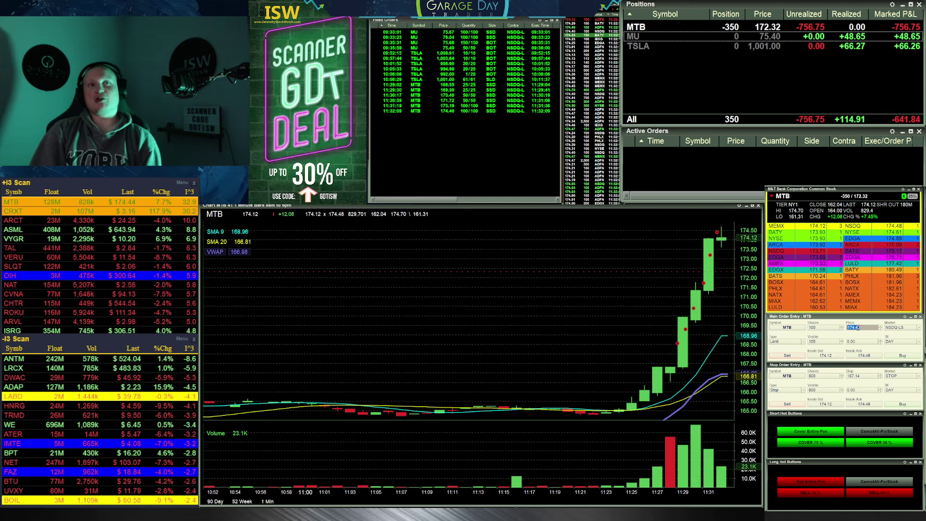
text(175)
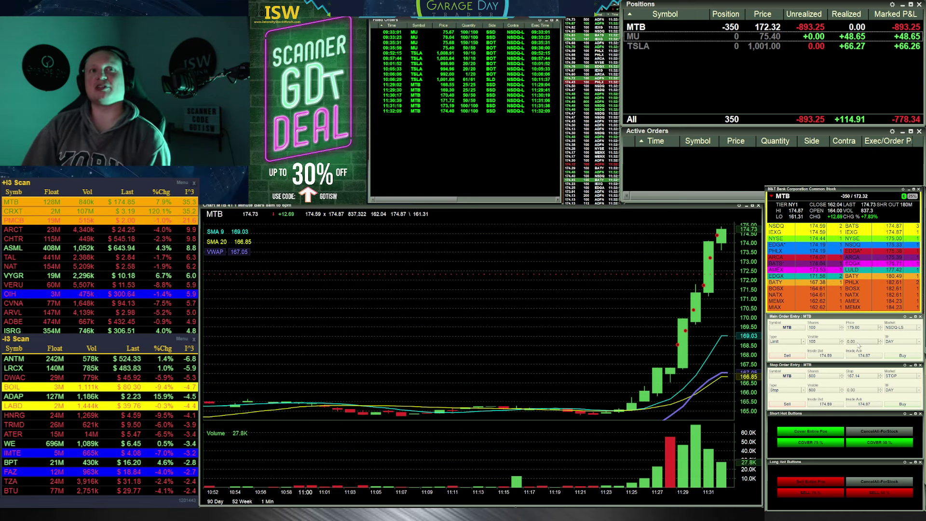
scroll(867, 333, up, 4)
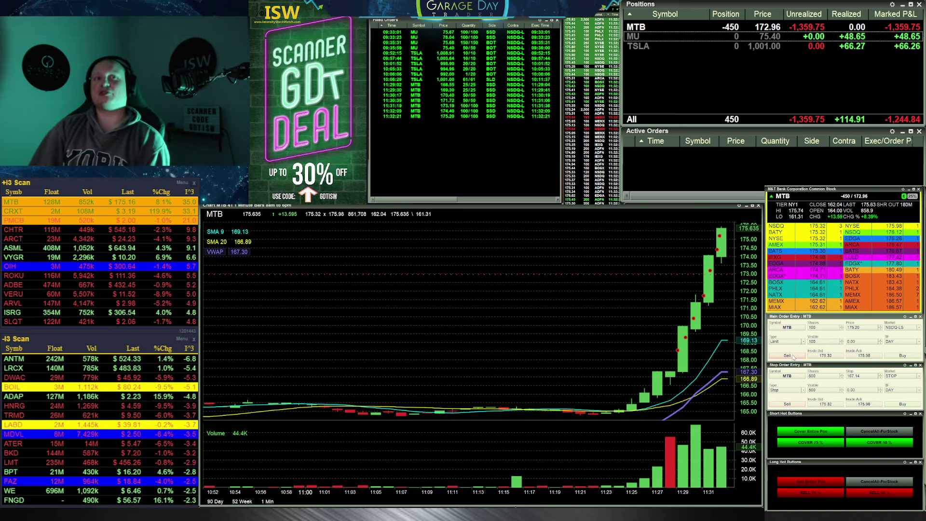
scroll(831, 337, up, 1)
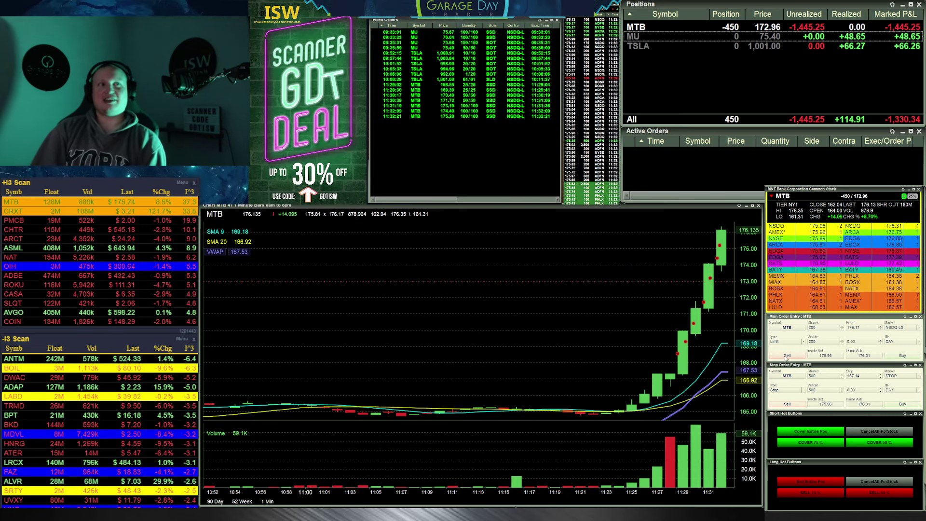
click(788, 355)
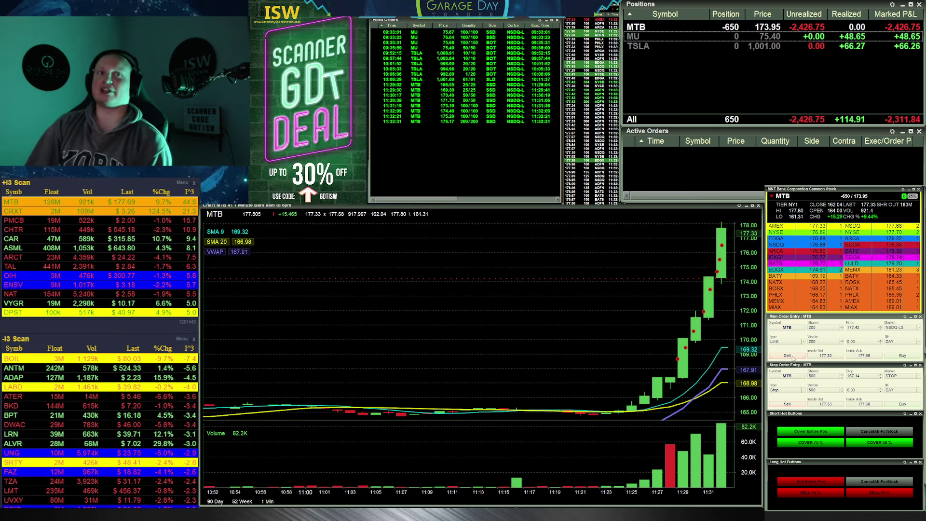
Short 100 more MTB with the S hotkey and set both order quantities to 750 shares
key(s)
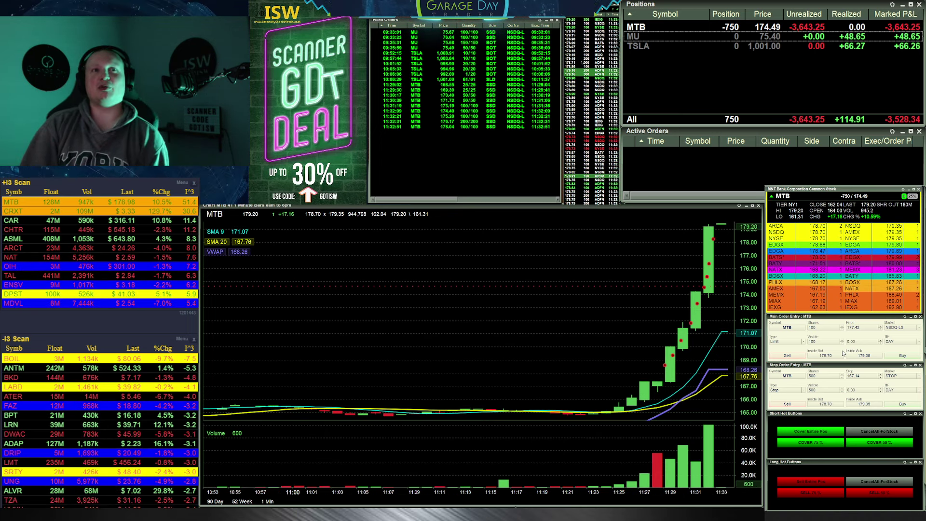
double_click(825, 328)
text(7)
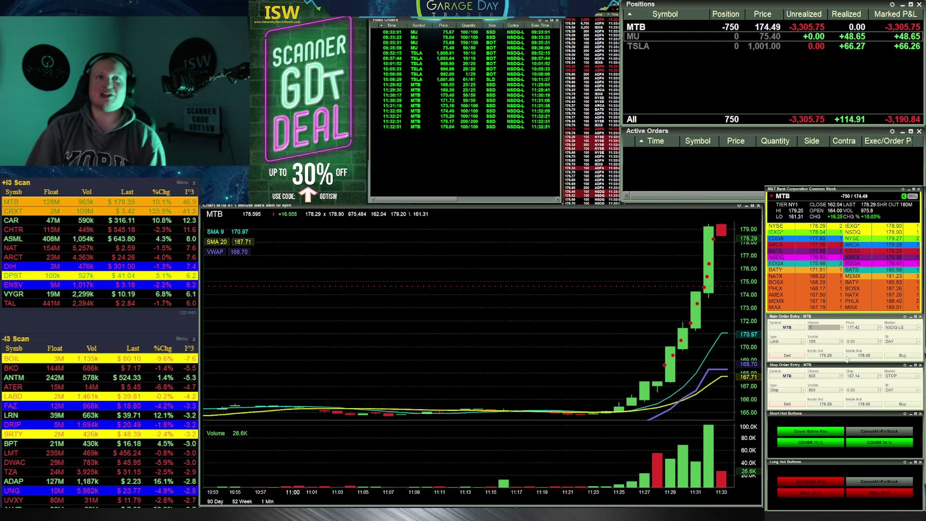
double_click(823, 376)
text(75)
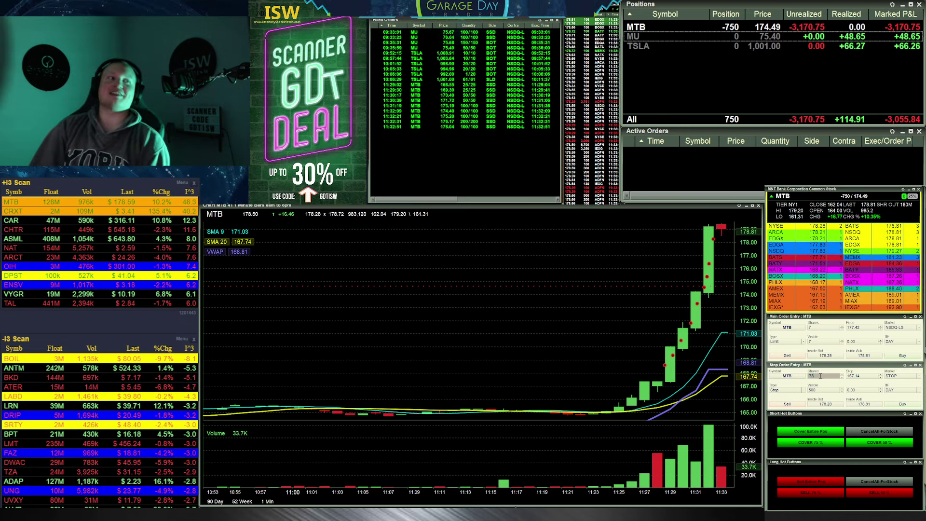
text(7)
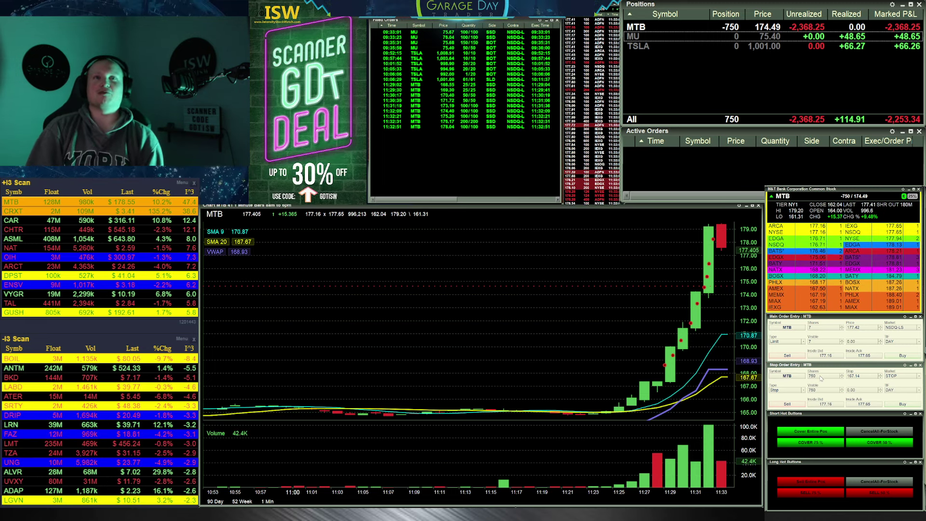
double_click(868, 376)
Place a 750-share MTB buy stop at 180.00
text(180.00)
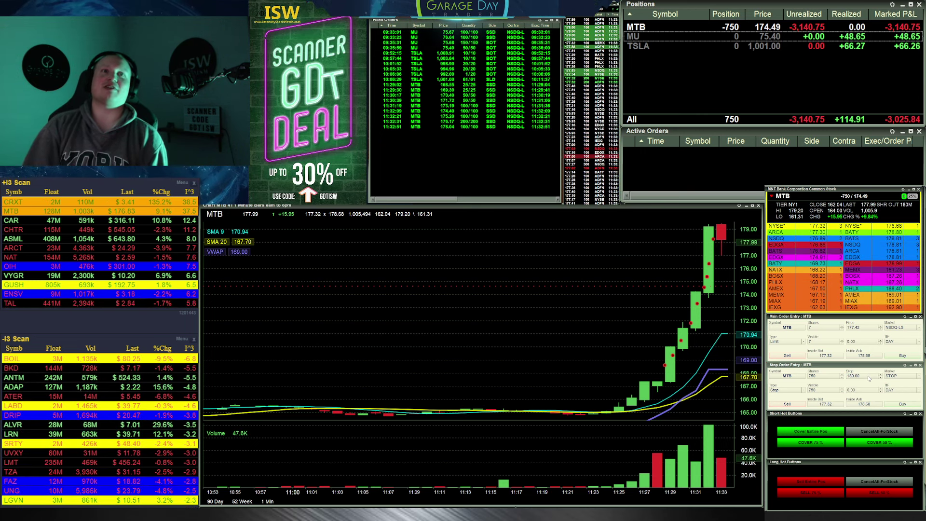
click(901, 405)
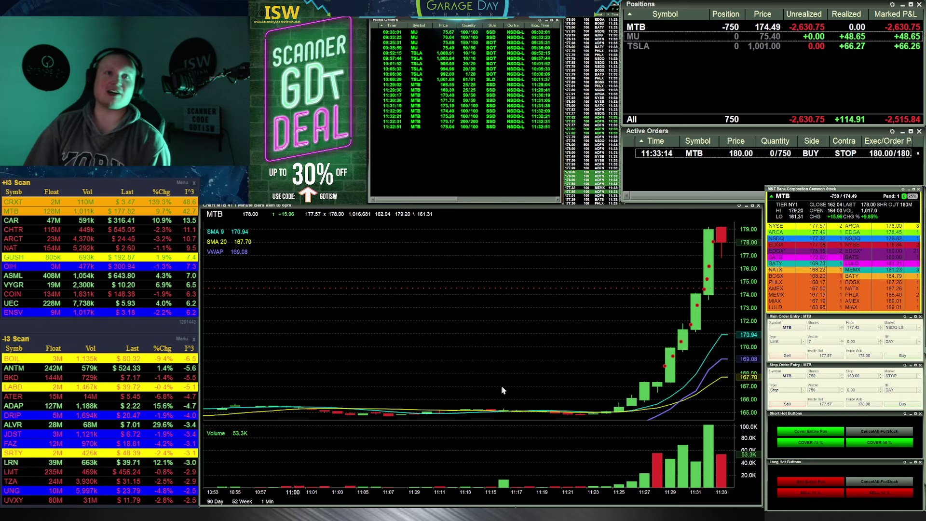
scroll(485, 376, up, 1)
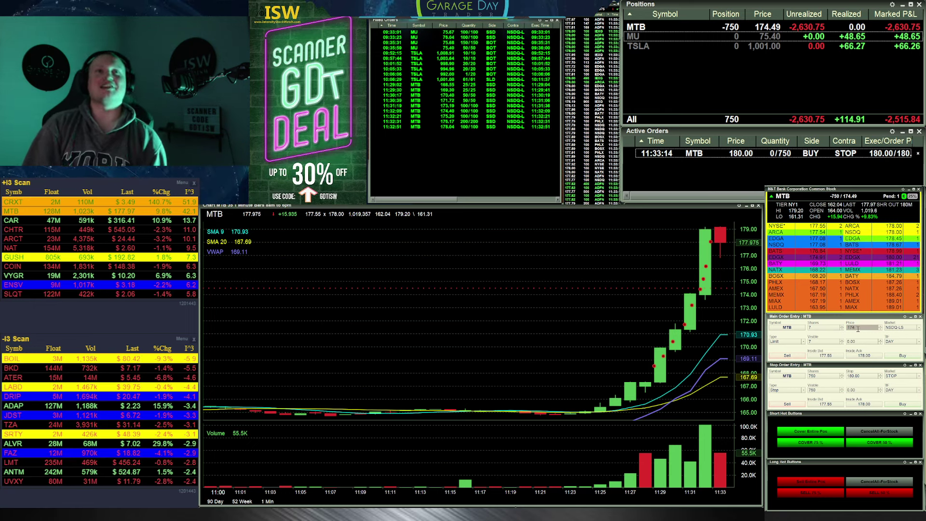
Set the main order to a 174 price and 750 shares
text(174)
click(831, 327)
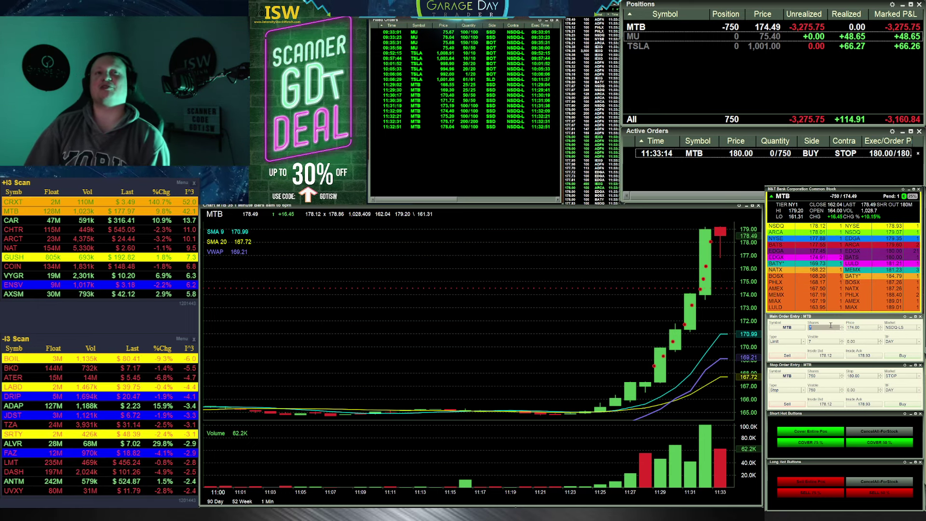
text(750)
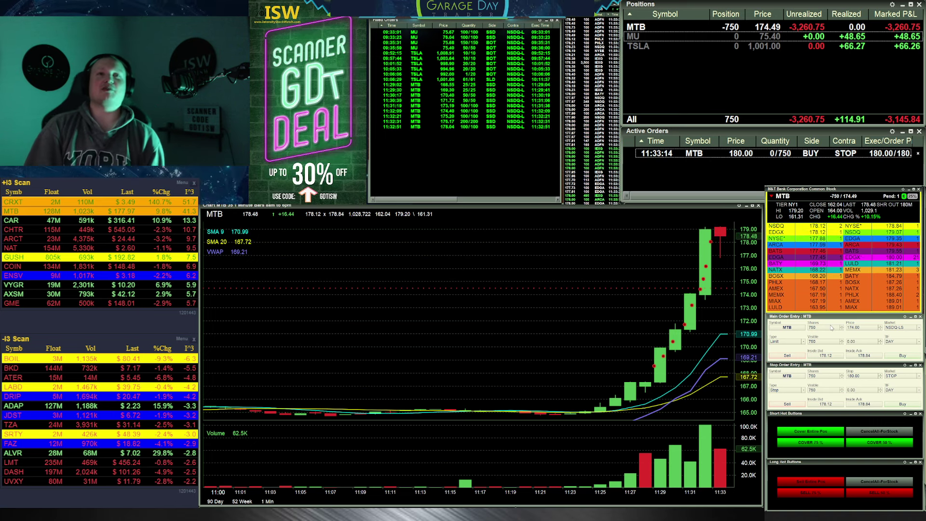